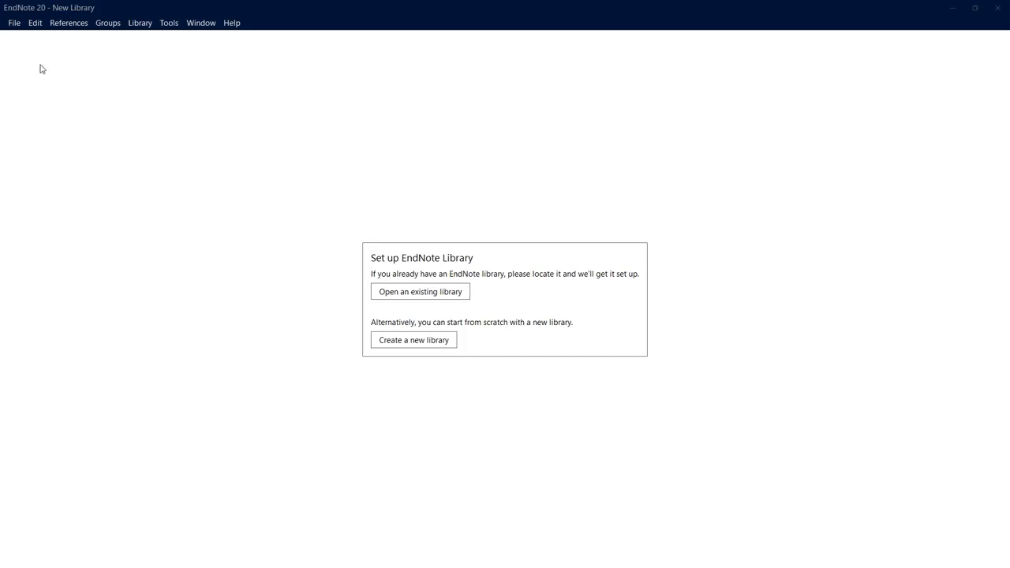
Step: Create a new EndNote library named My Research Projects in the Libraries folder and maximize its window
left_click(16, 25)
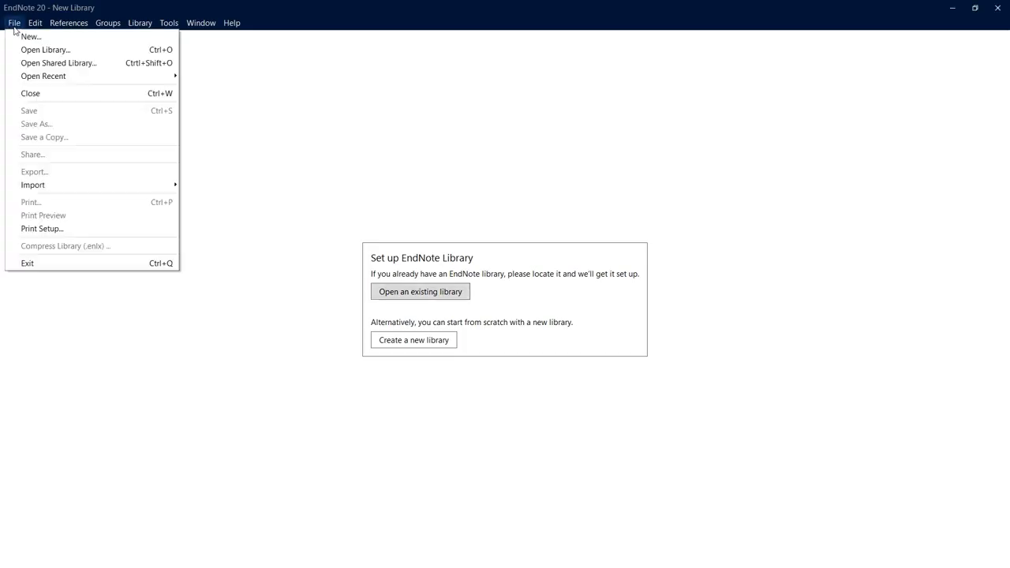
left_click(30, 38)
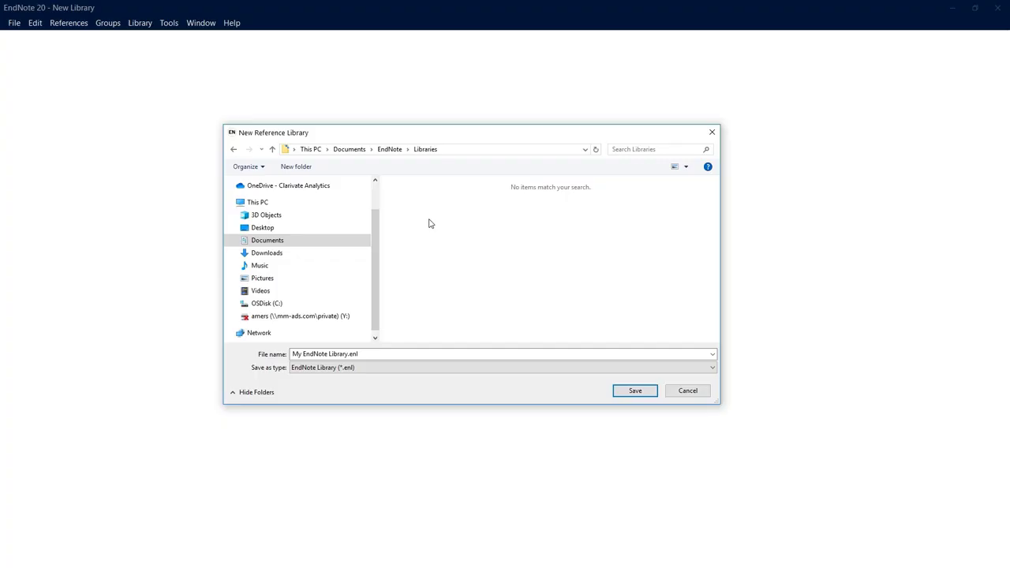
left_click(385, 354)
type("My Research")
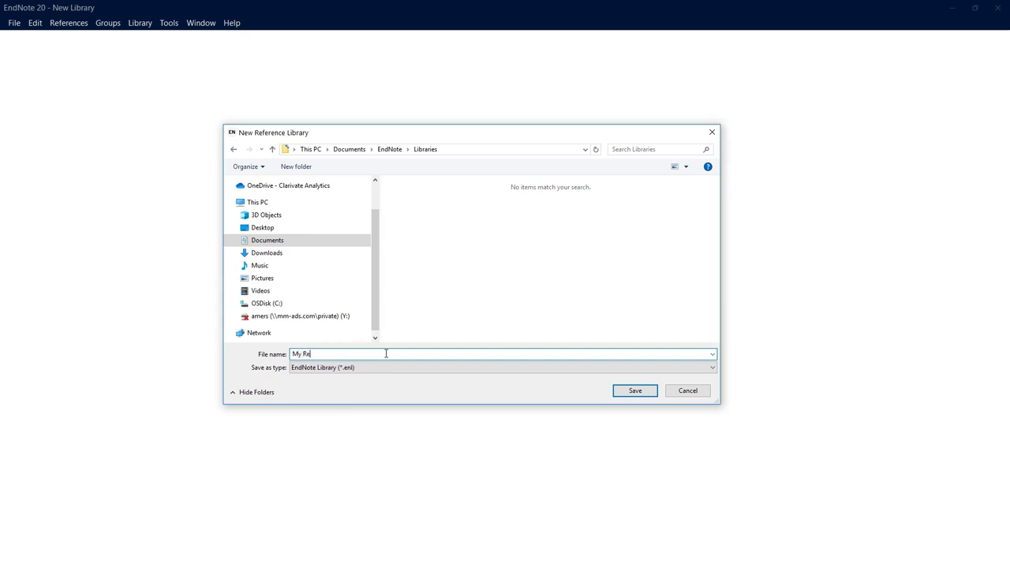
type(" Projects")
left_click(634, 390)
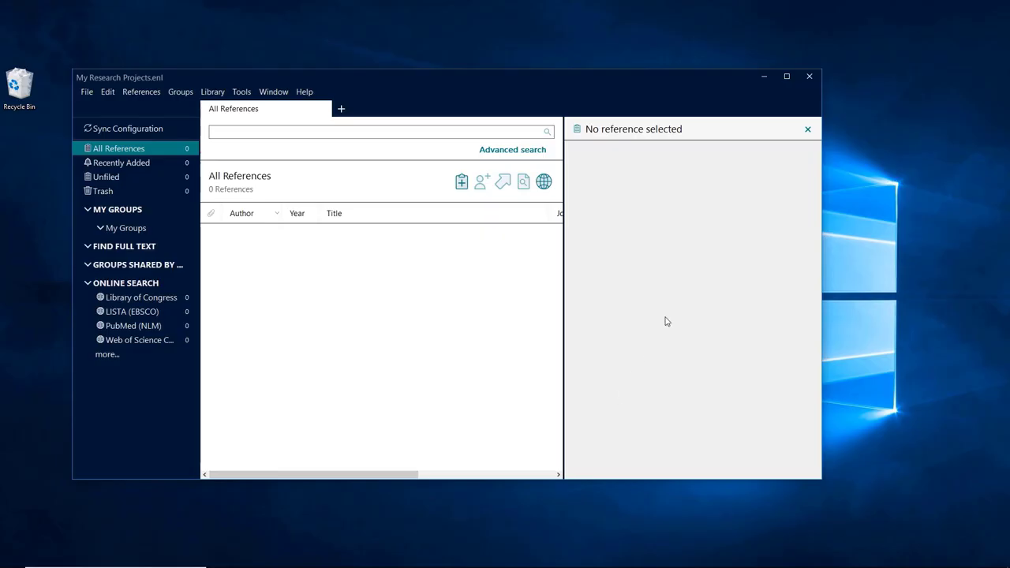
left_click(791, 80)
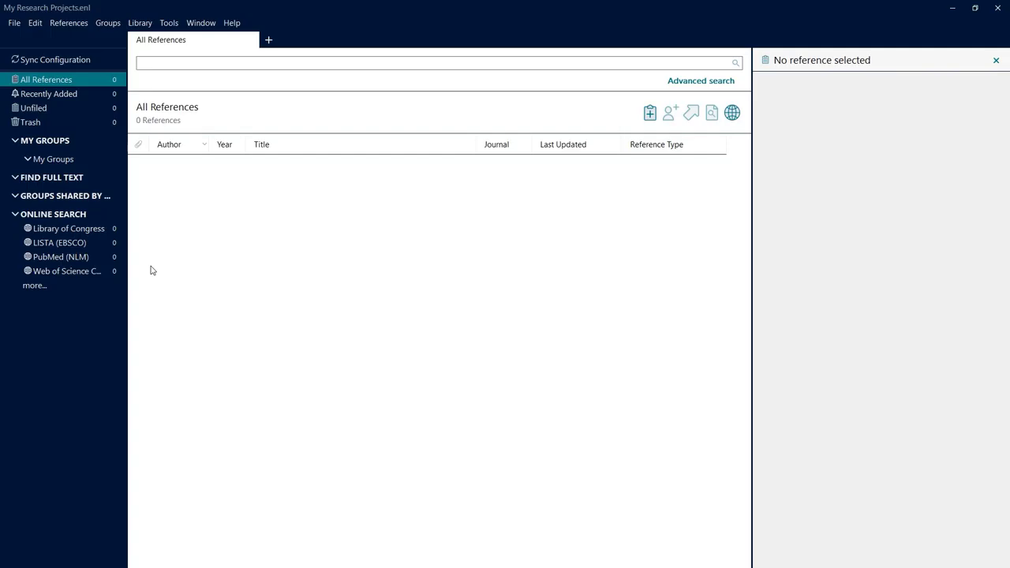
Step: Run an online search of PubMed (NLM) for references whose title contains asthma
left_click(83, 258)
left_click(272, 65)
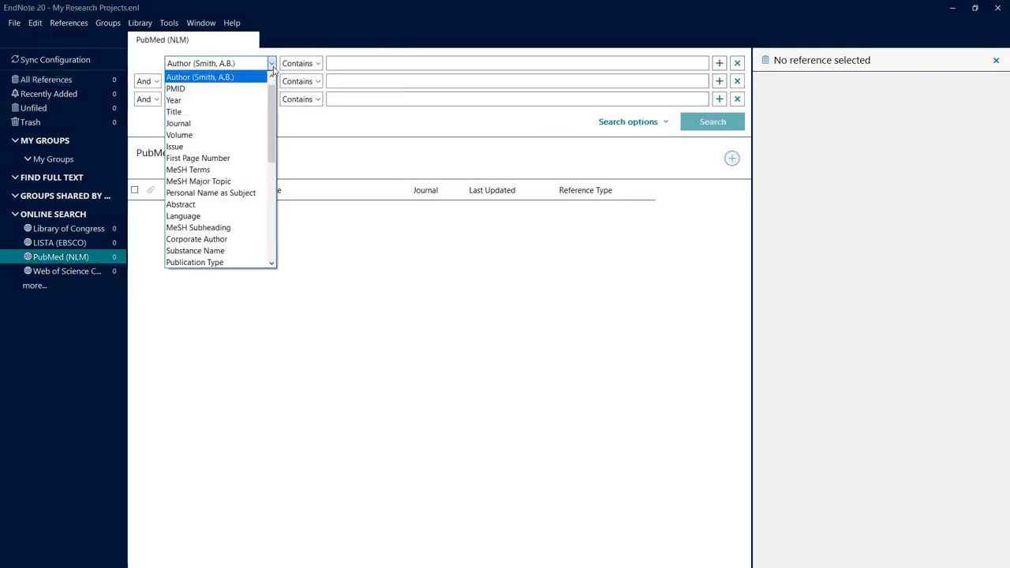
left_click(257, 111)
type("as")
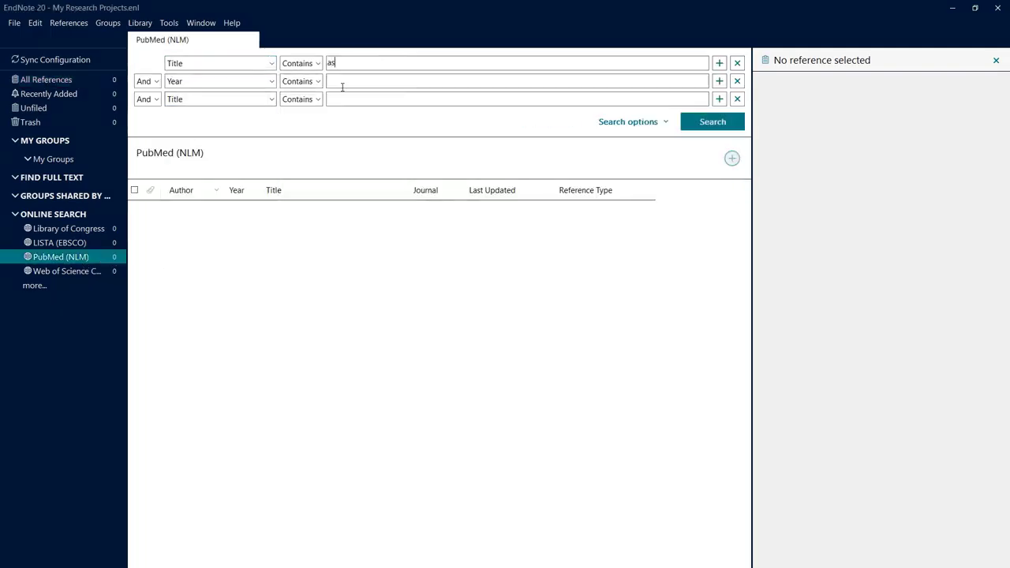
type("thma")
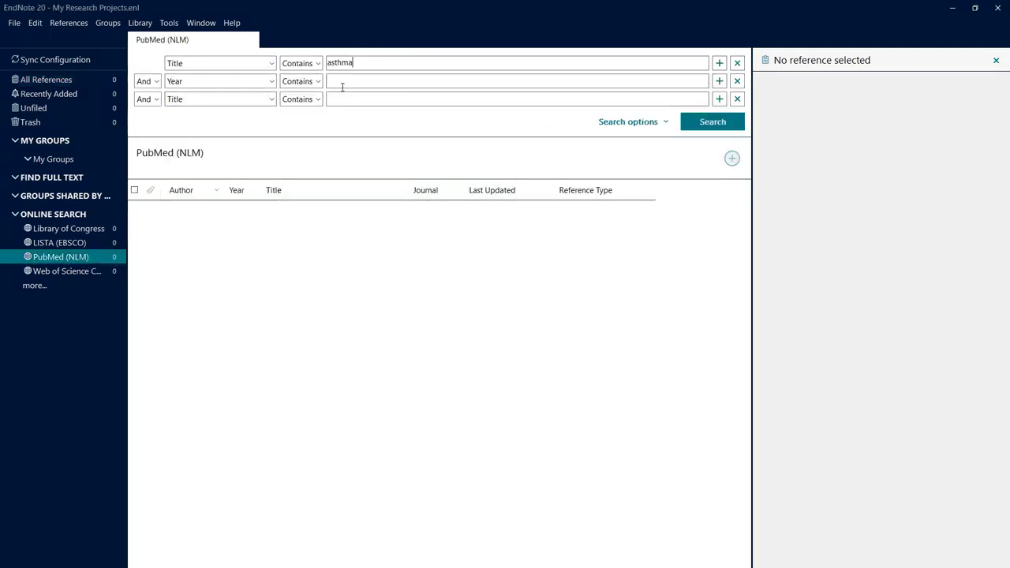
left_click(690, 121)
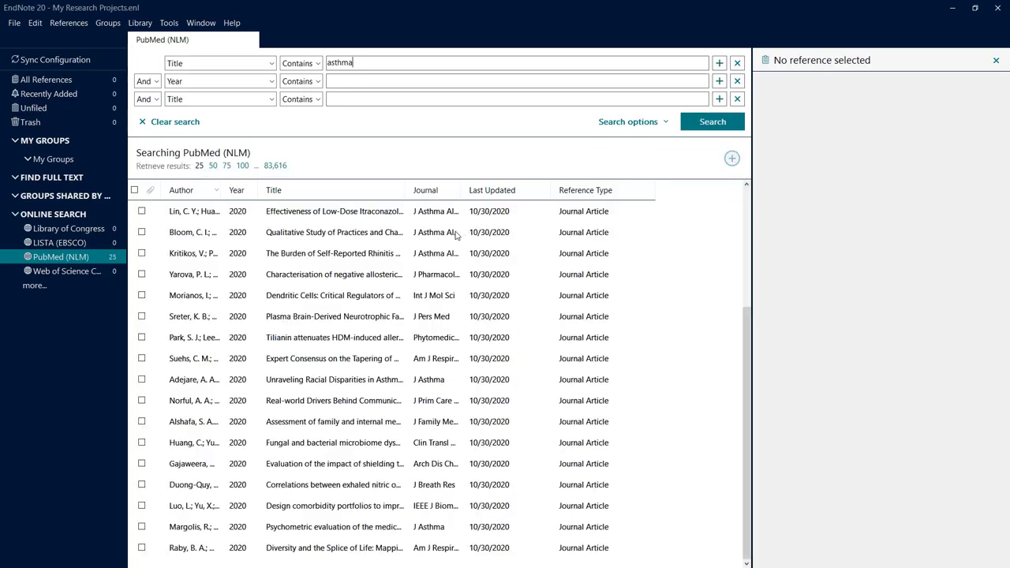
Step: Select all the retrieved PubMed references and add them to the library
left_click(142, 316)
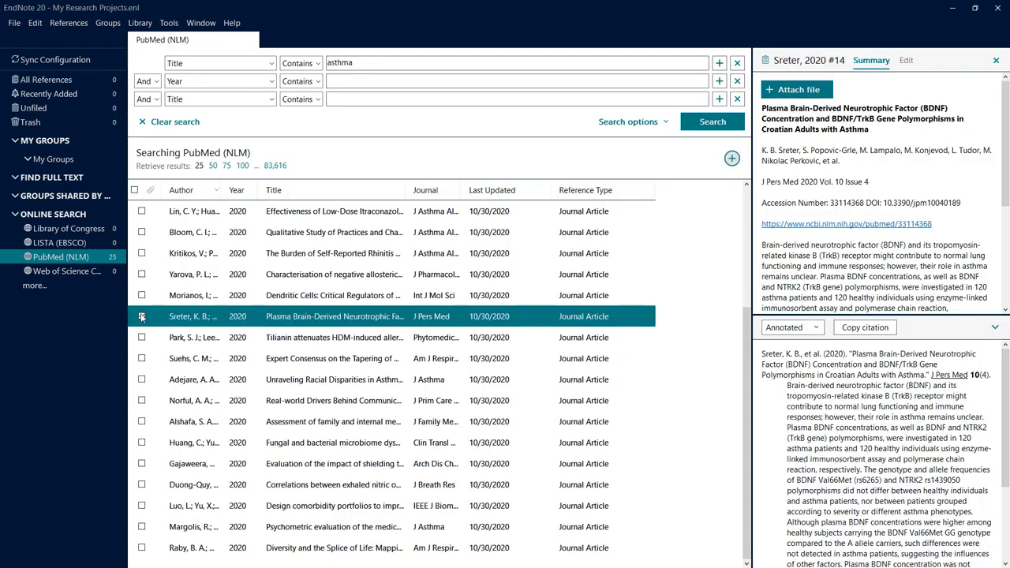
left_click(141, 358)
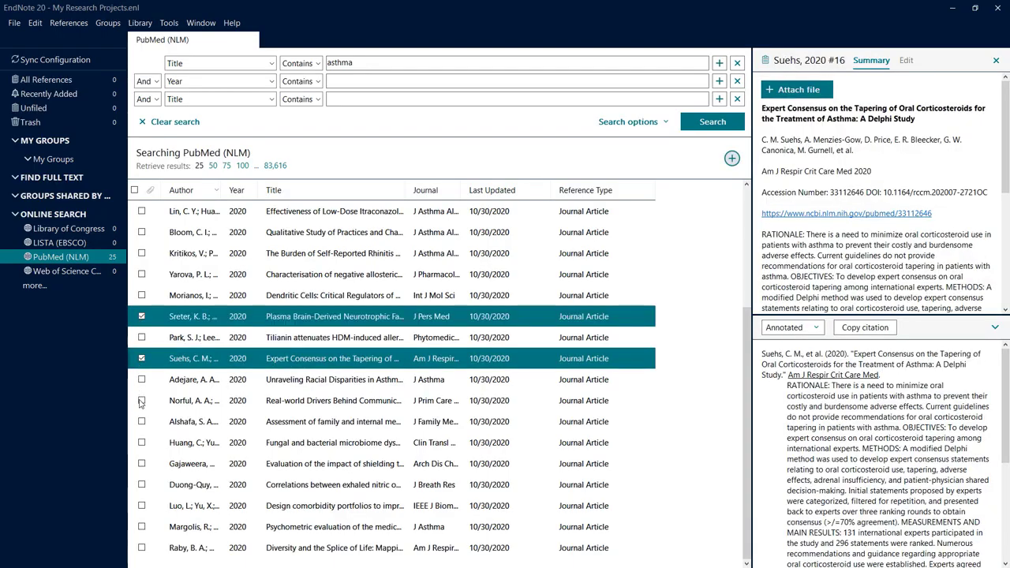
left_click(141, 400)
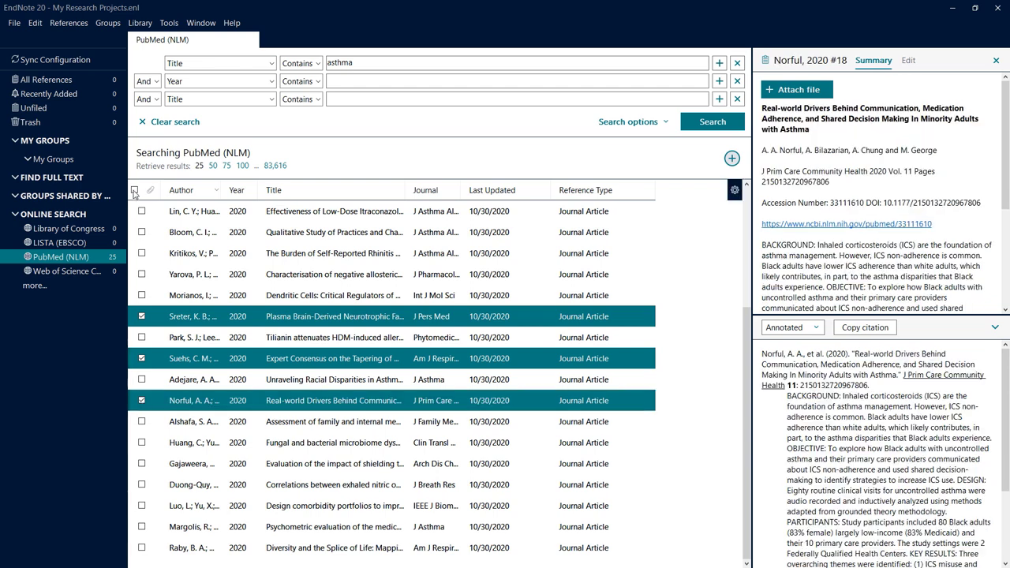
left_click(134, 190)
left_click(135, 191)
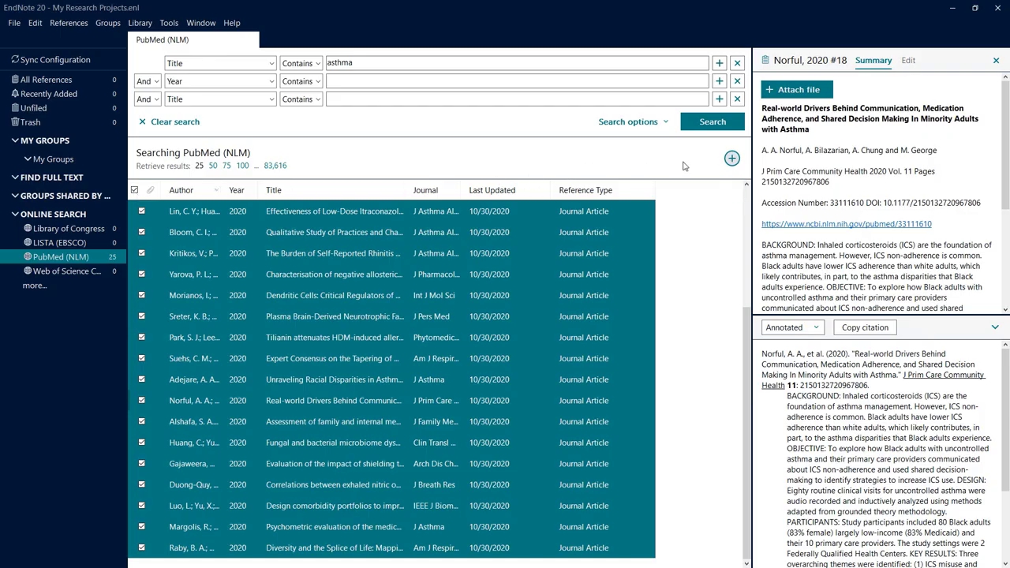
left_click(731, 159)
Step: Show the unfiled references and create a group named Asthma in General under My Groups
left_click(45, 108)
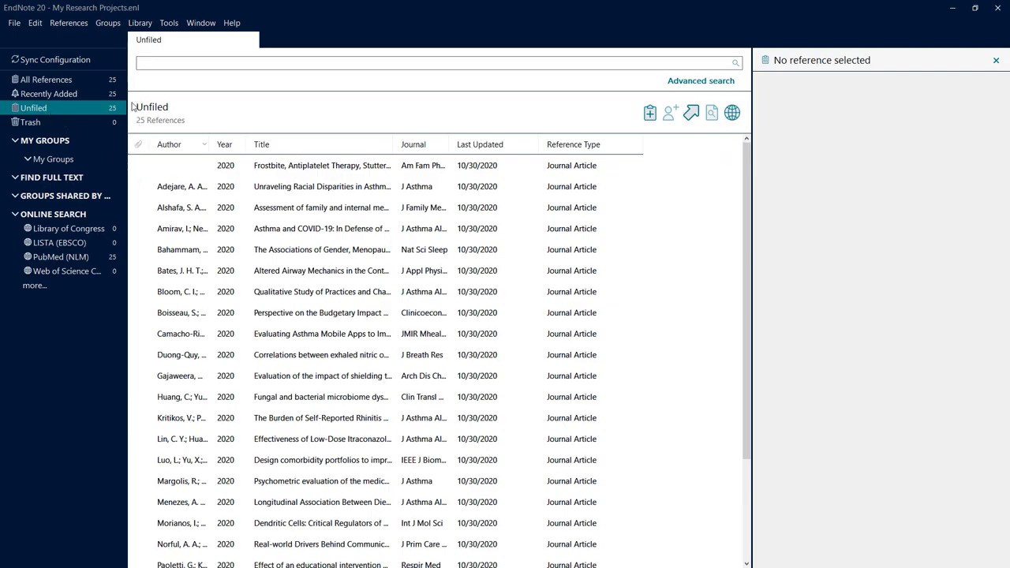
left_click(109, 24)
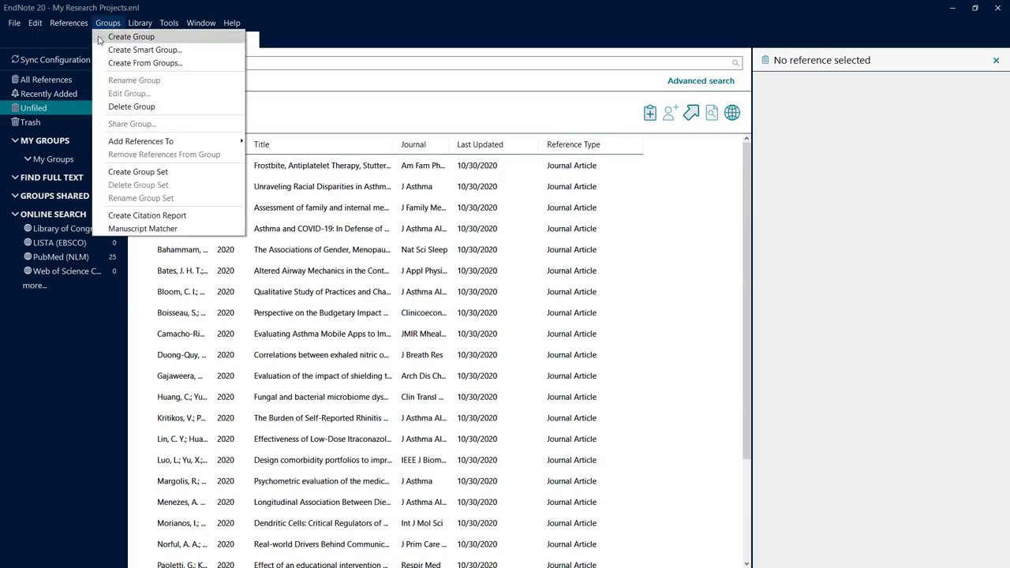
left_click(131, 37)
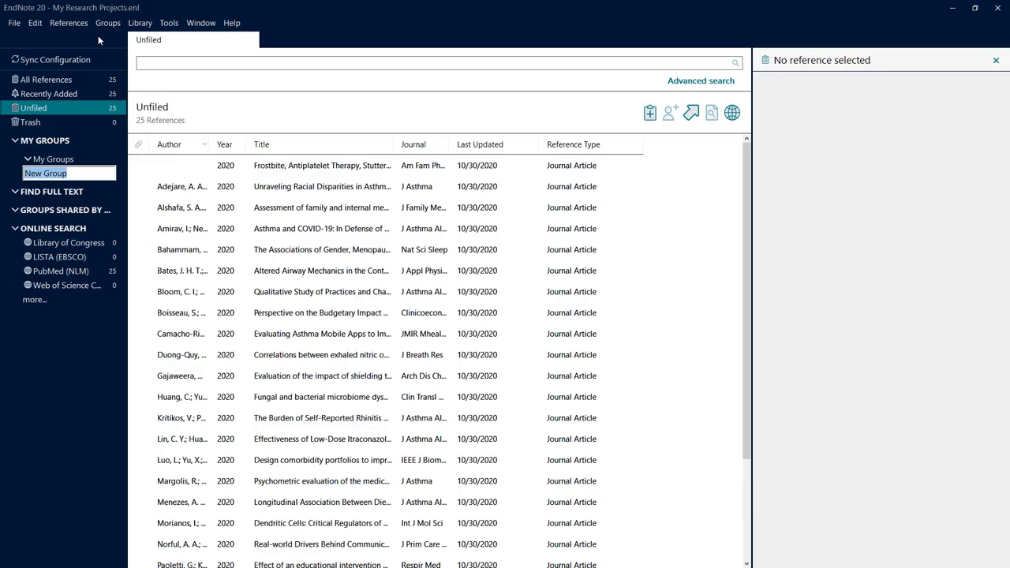
key("BackSpace")
type("Asthma ")
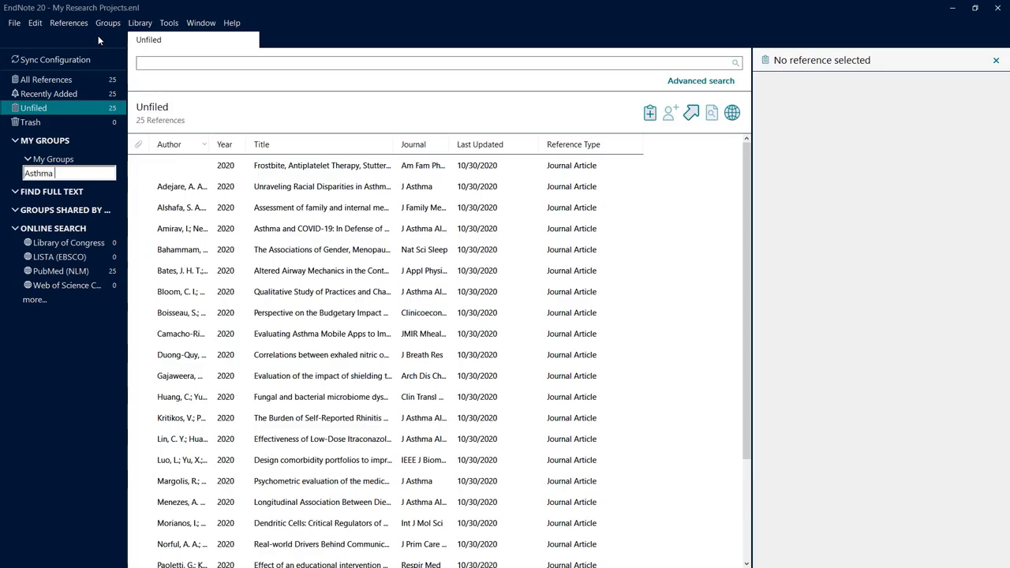
type("in General")
key("Return")
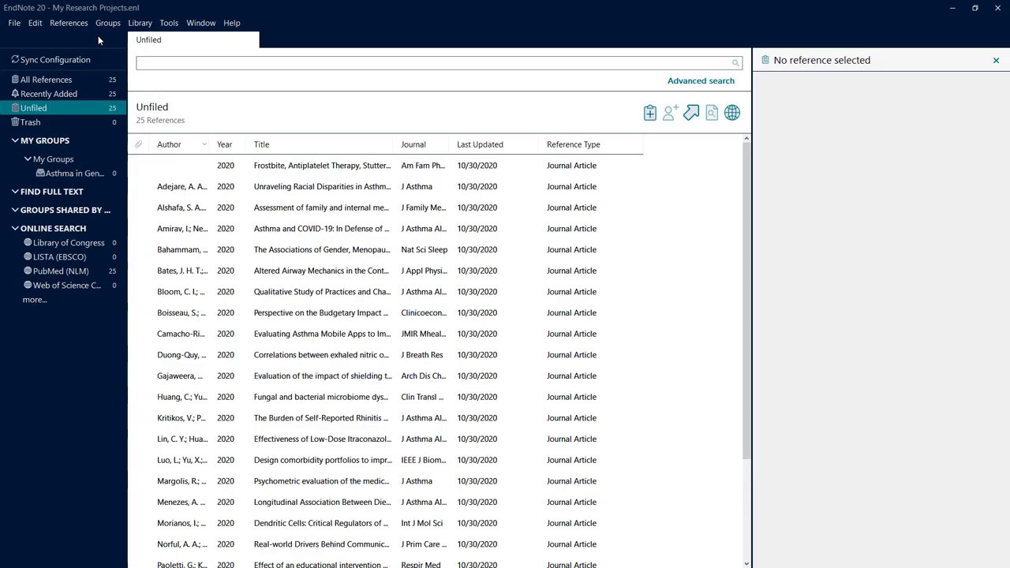
Step: Select all the unfiled references and add them to the Asthma in General group
left_click(166, 187)
left_click(36, 23)
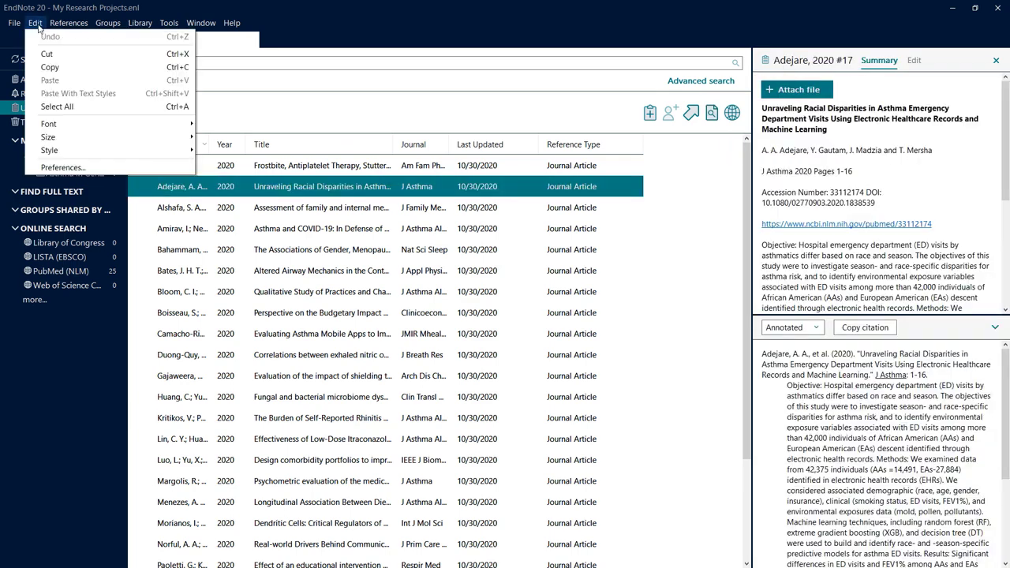
left_click(38, 107)
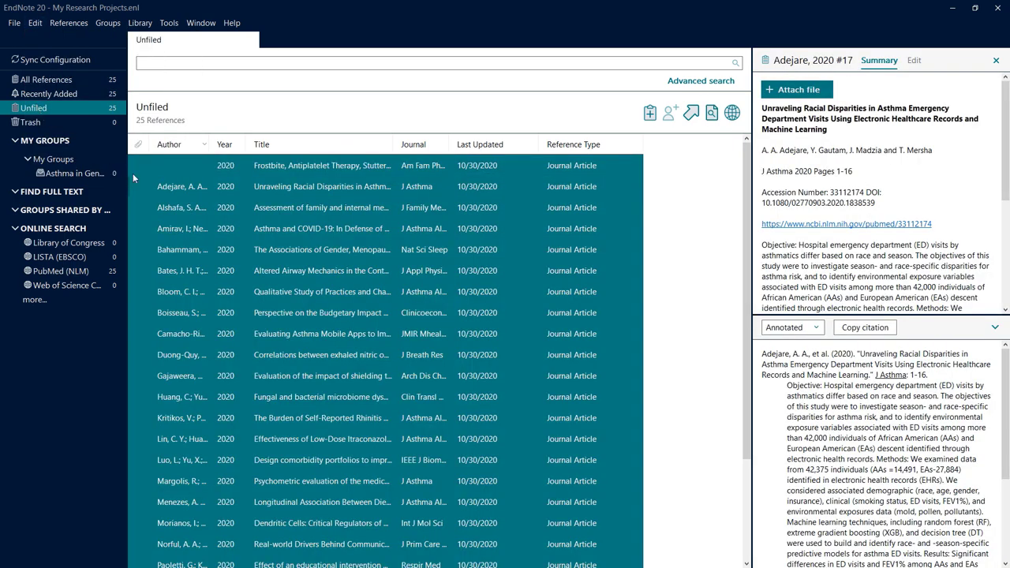
left_click_drag(167, 188, 92, 175)
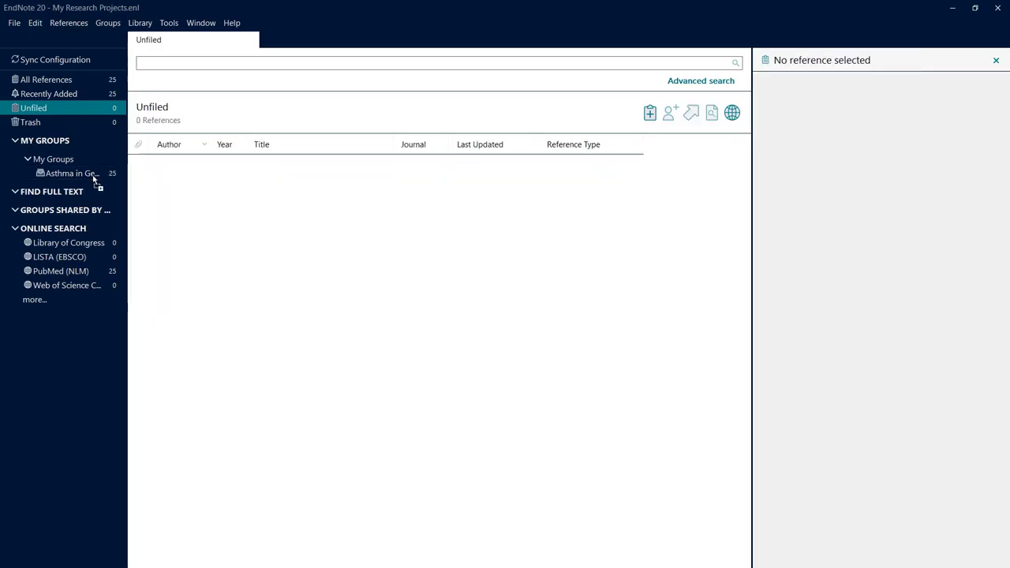
left_click(92, 174)
left_click(158, 188)
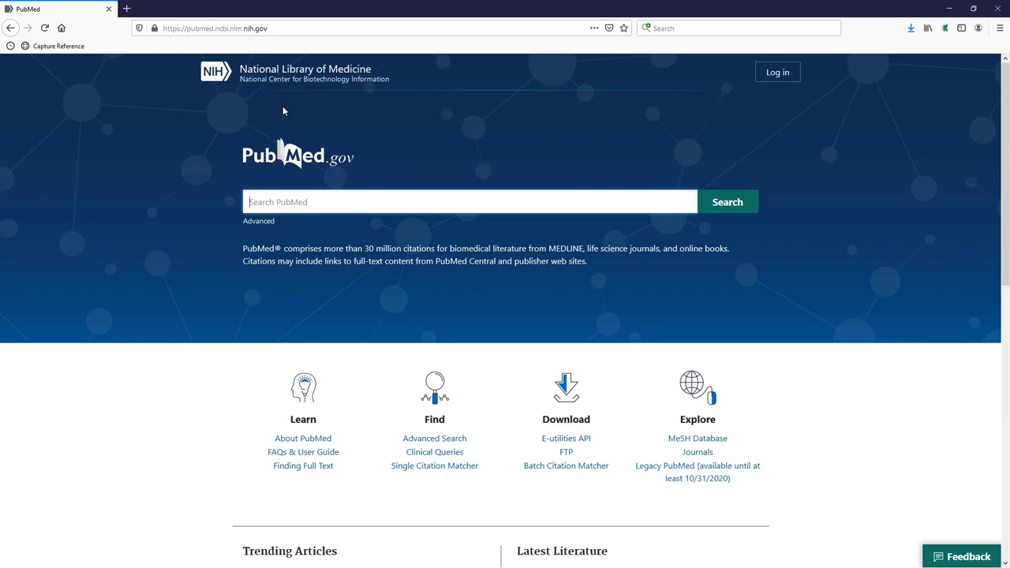
Step: Search the PubMed website in the browser for asthma and send all results on the page to EndNote as a citation manager file
type("asthma")
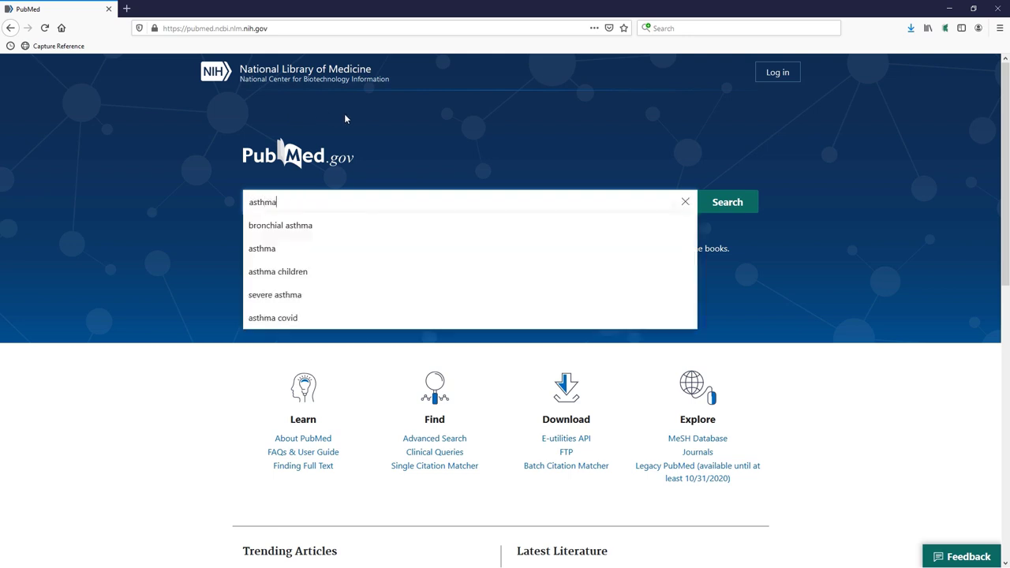
left_click(730, 203)
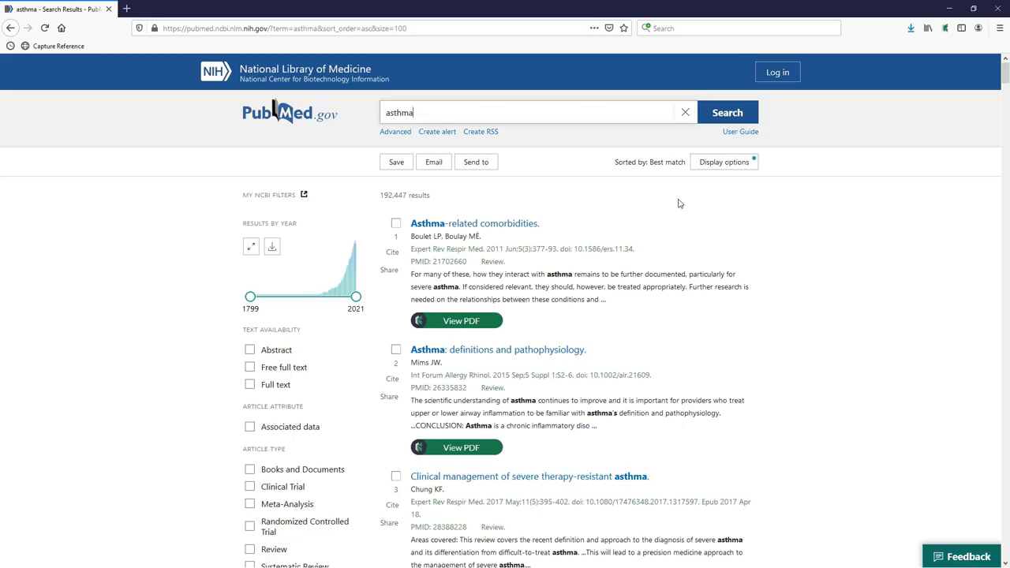
left_click(472, 169)
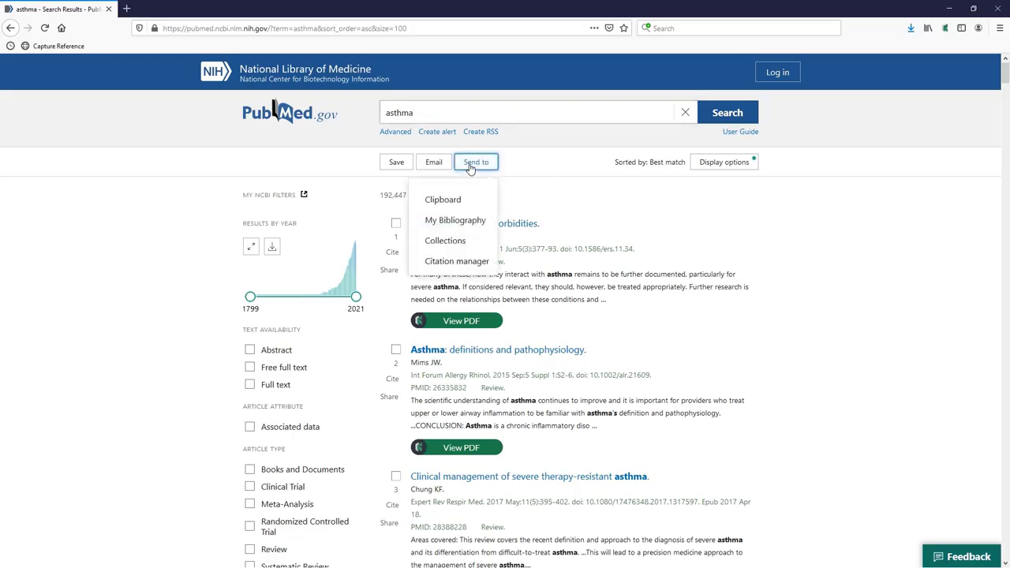
left_click(472, 261)
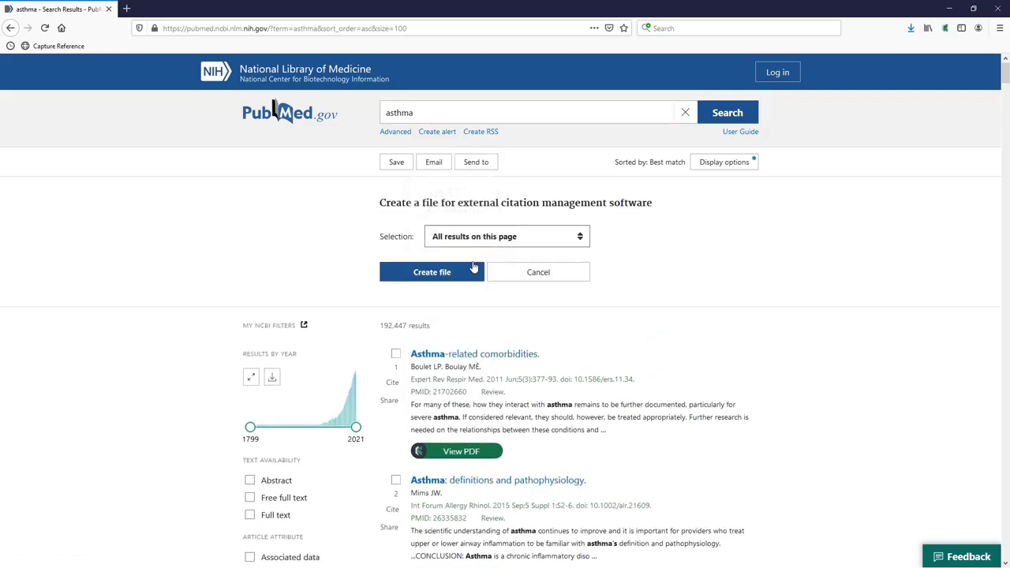
left_click(466, 273)
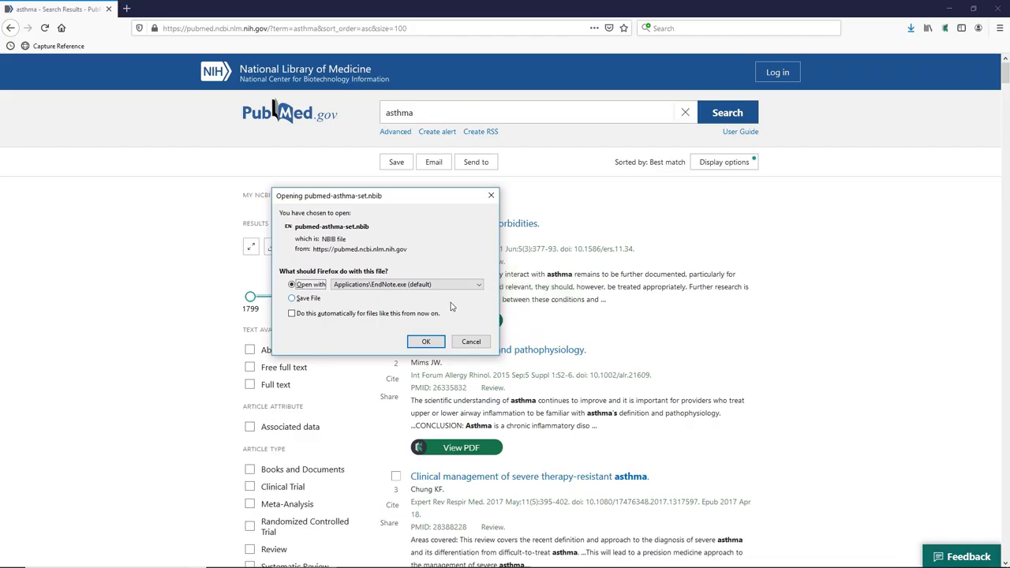
left_click(425, 341)
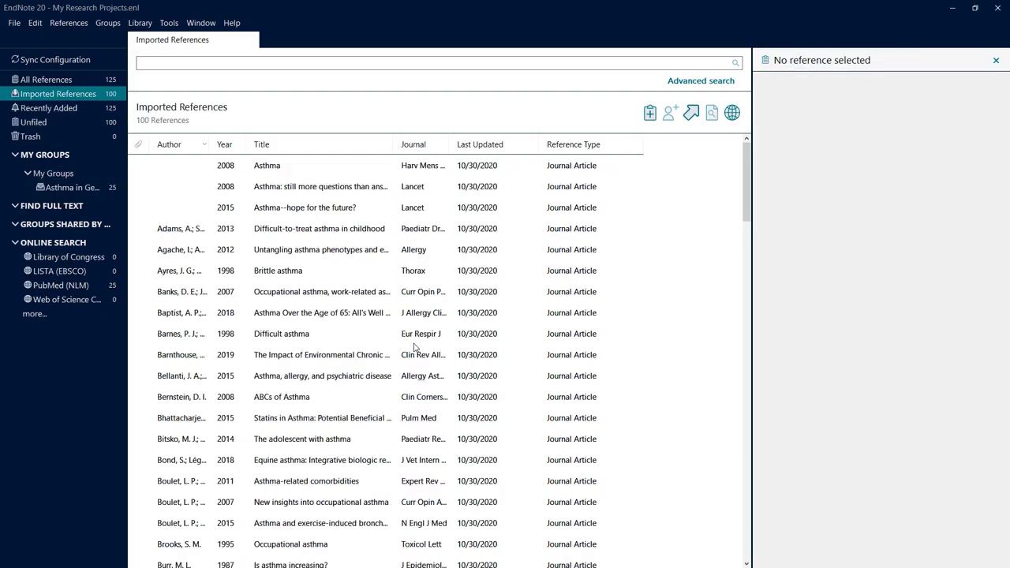
Step: Add all the imported references to the Asthma in General group and open that group
left_click(220, 236)
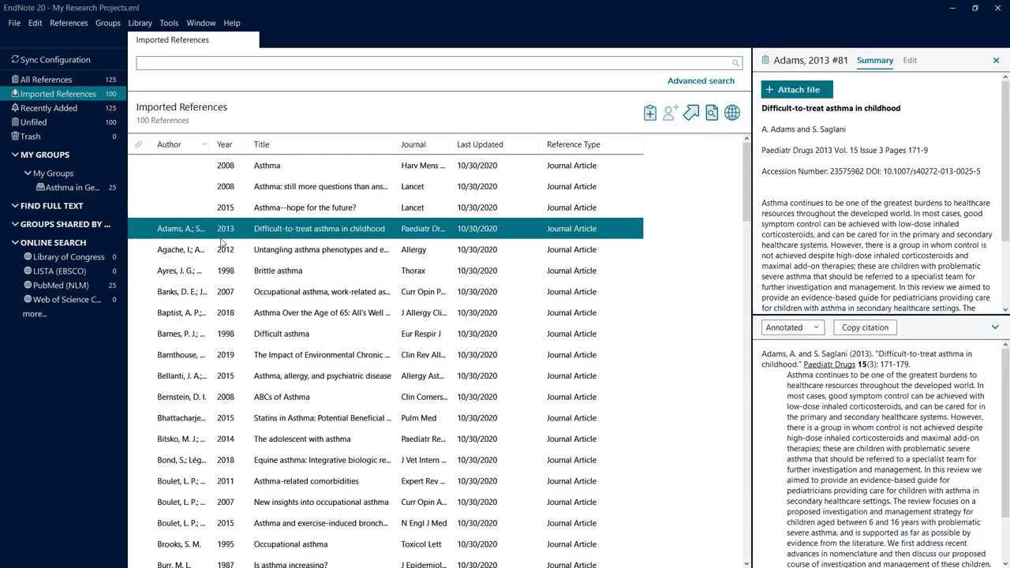
left_click(34, 23)
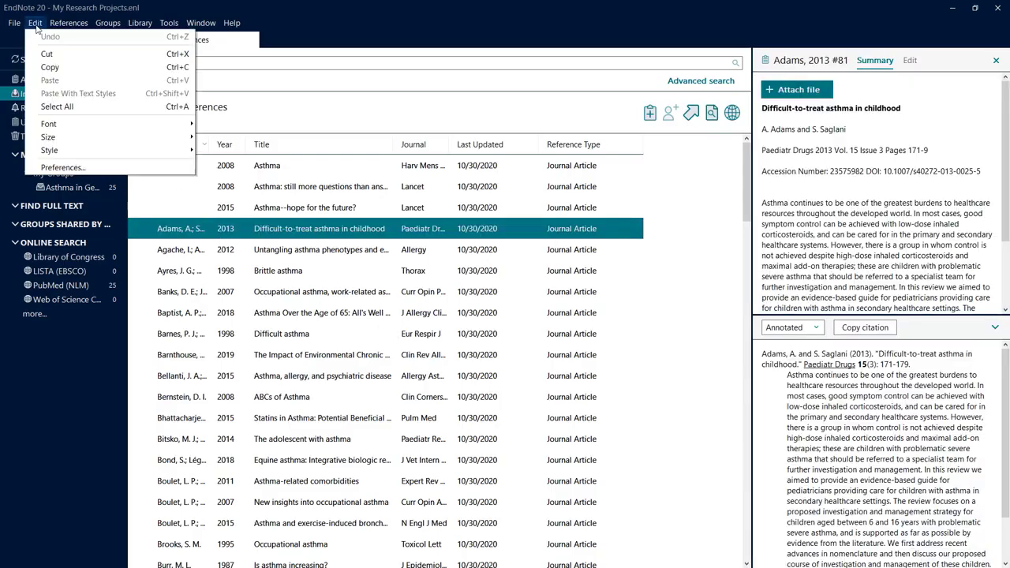
left_click(37, 106)
left_click_drag(187, 202, 98, 194)
left_click(93, 189)
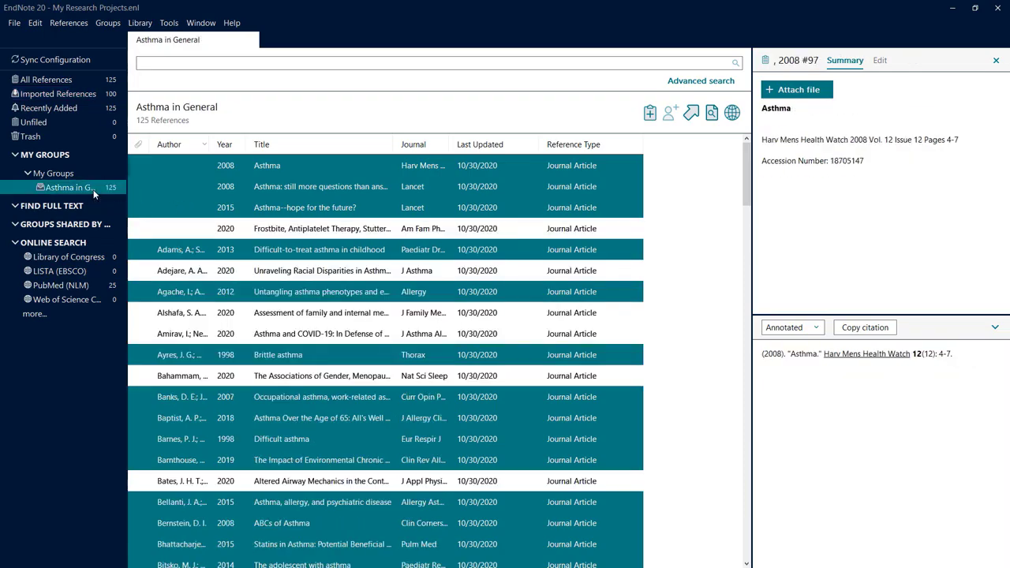
Step: Find full text for the references from "Frostbite, Antiplatelet Therapy" through "Altered Airway Mechanics", and show the "Untangling asthma phenotypes and endotypes" record
left_click(152, 226)
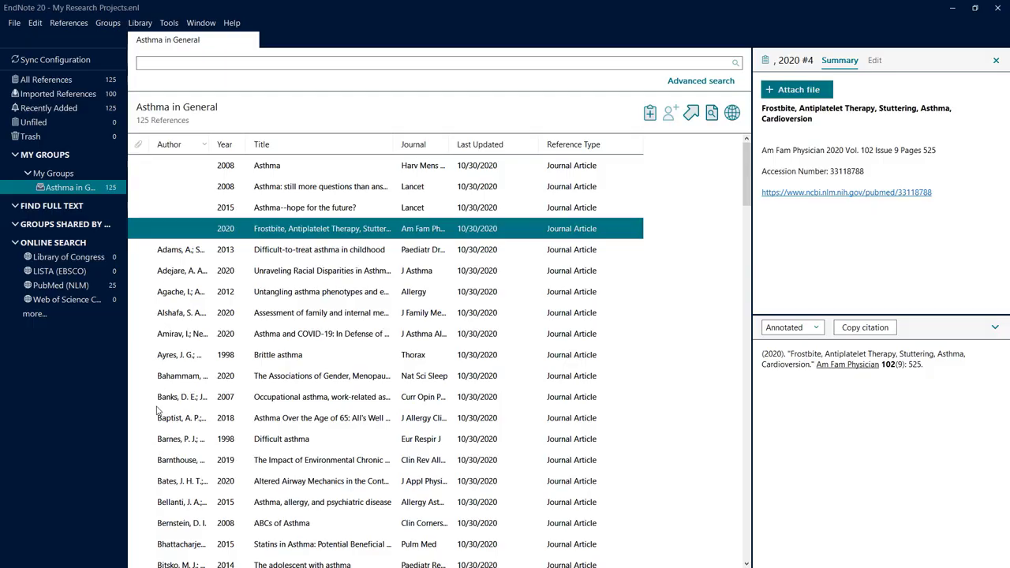
left_click(162, 483, "shift")
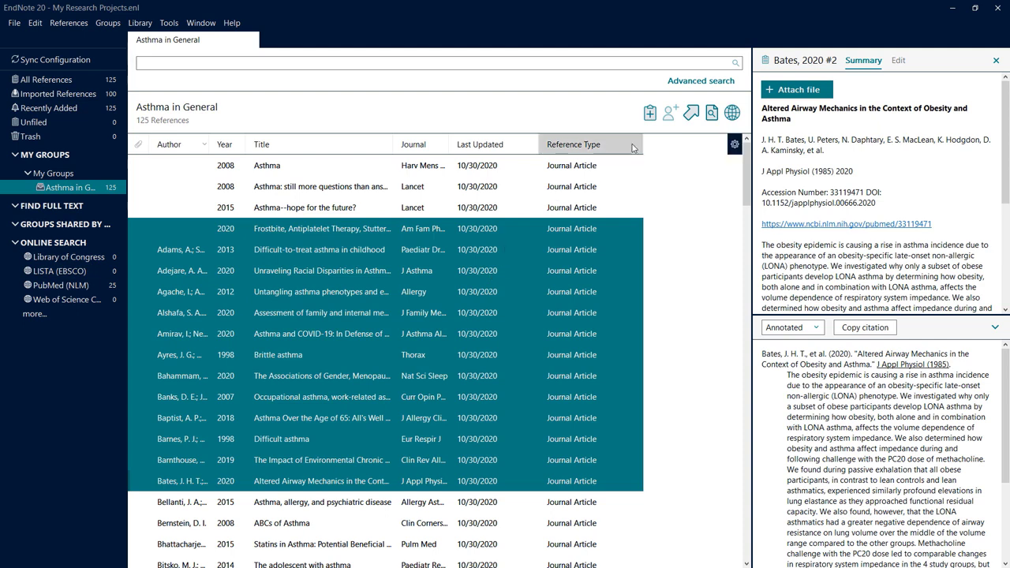
left_click(711, 115)
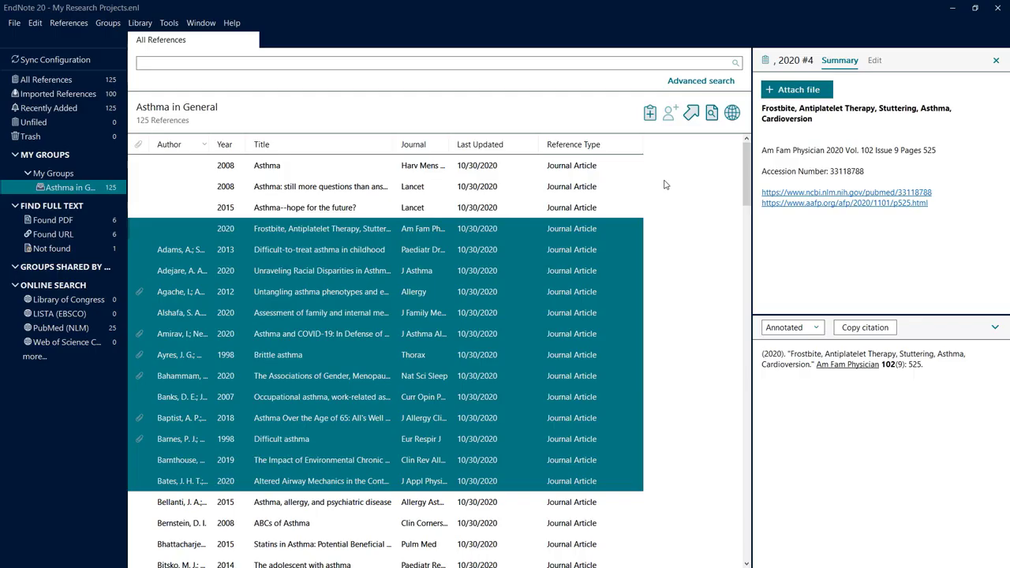
left_click(374, 293)
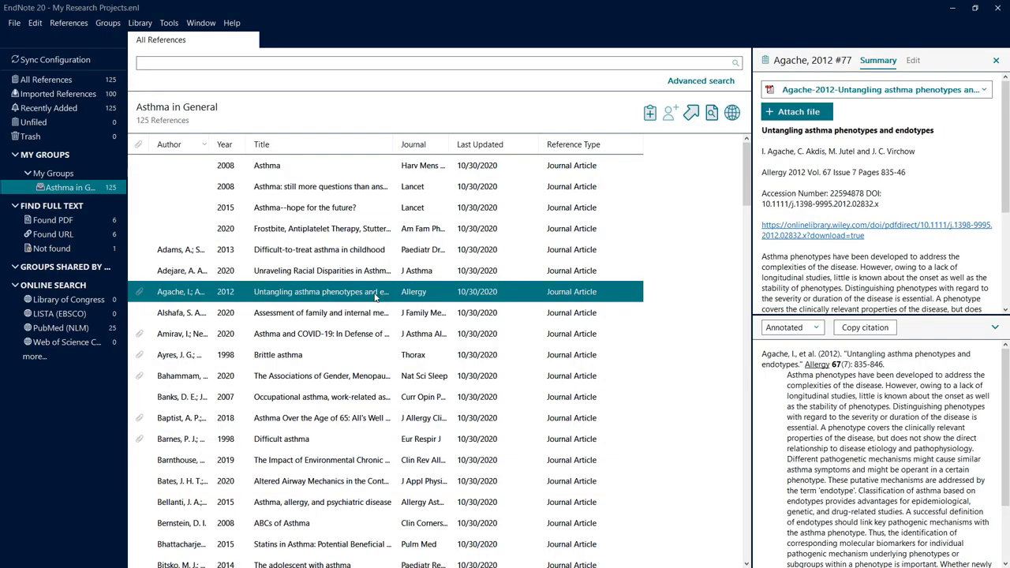
Step: Show the "Asthma and COVID-19: In Defense of Evidence-Based SABA" record and the "Brittle asthma" record
left_click(354, 334)
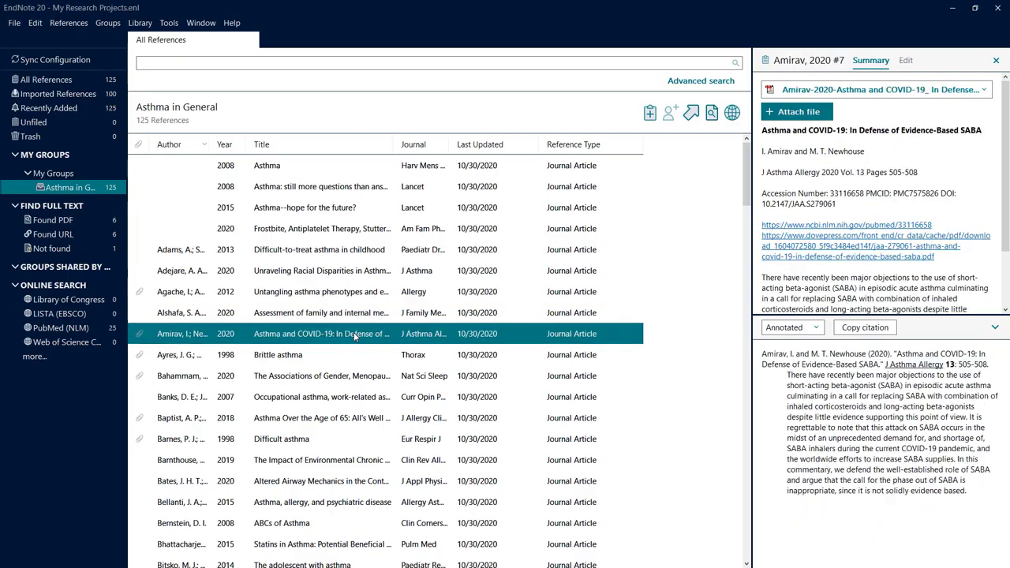
left_click(334, 357)
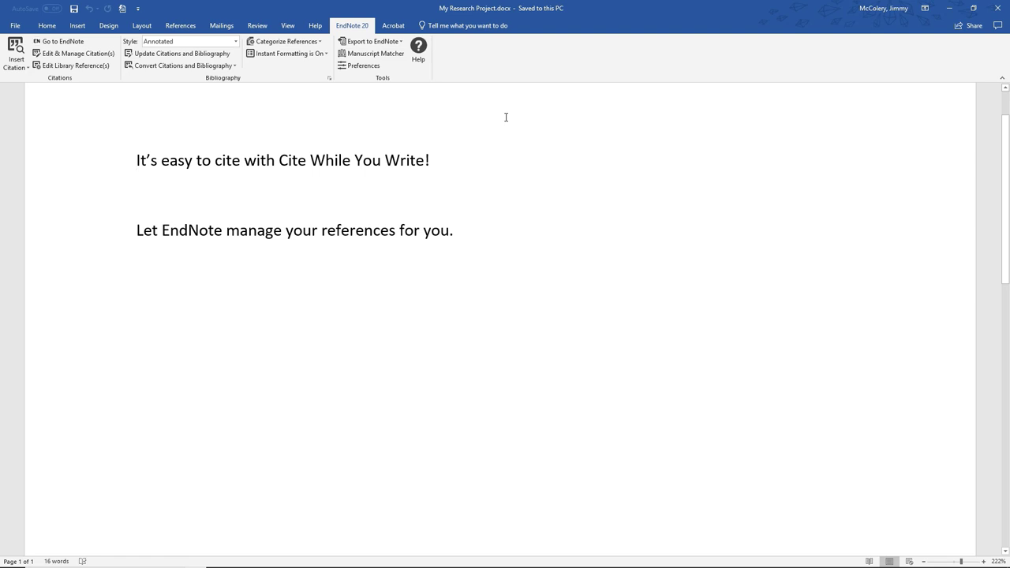
Step: In Word, search the EndNote libraries for "asthma 2020" and cite "Dual Monoclonal Antibody Therapy for a Severe Asthma Patient" after the first sentence
left_click(496, 155)
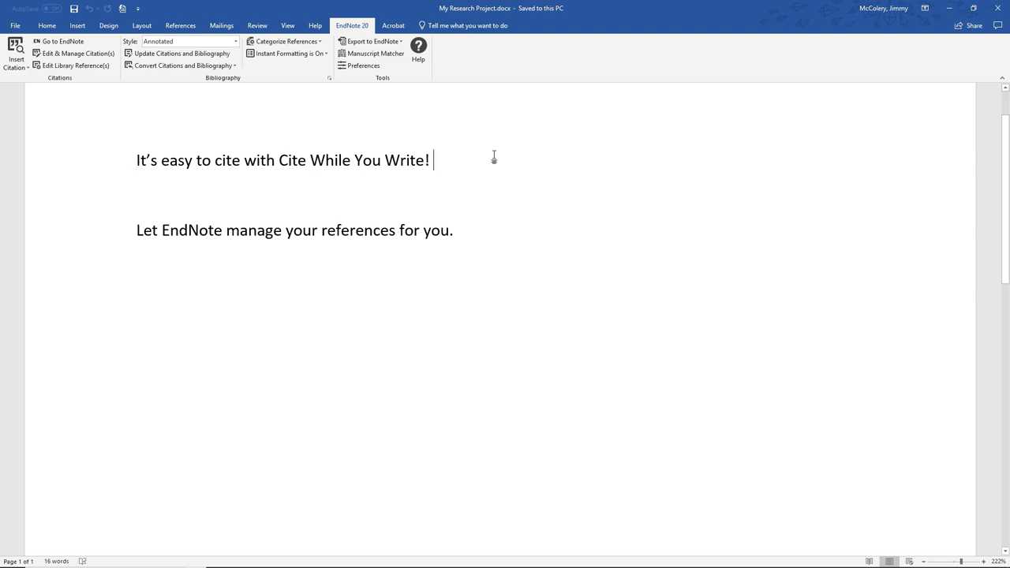
left_click(9, 51)
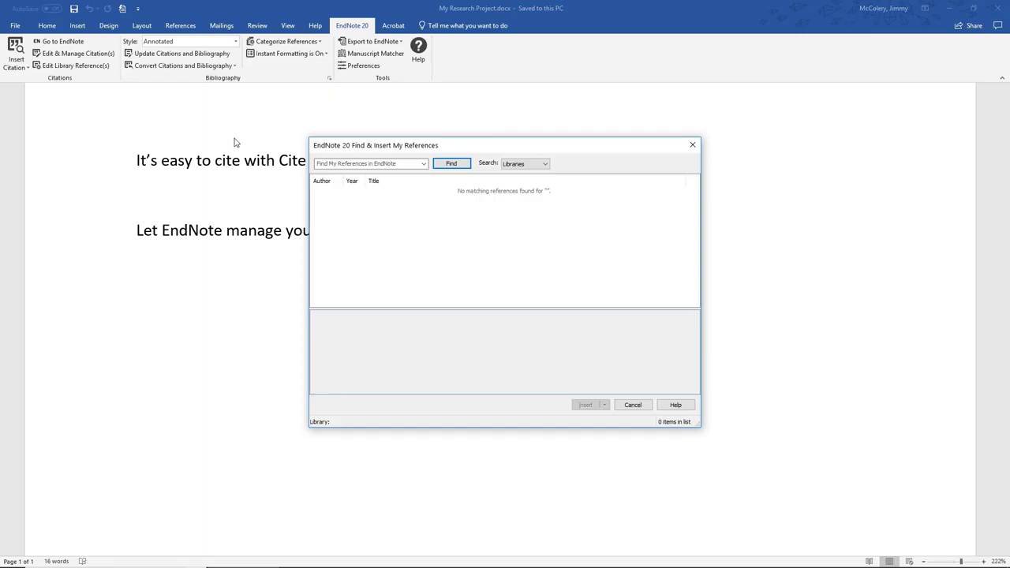
left_click(393, 162)
type("as")
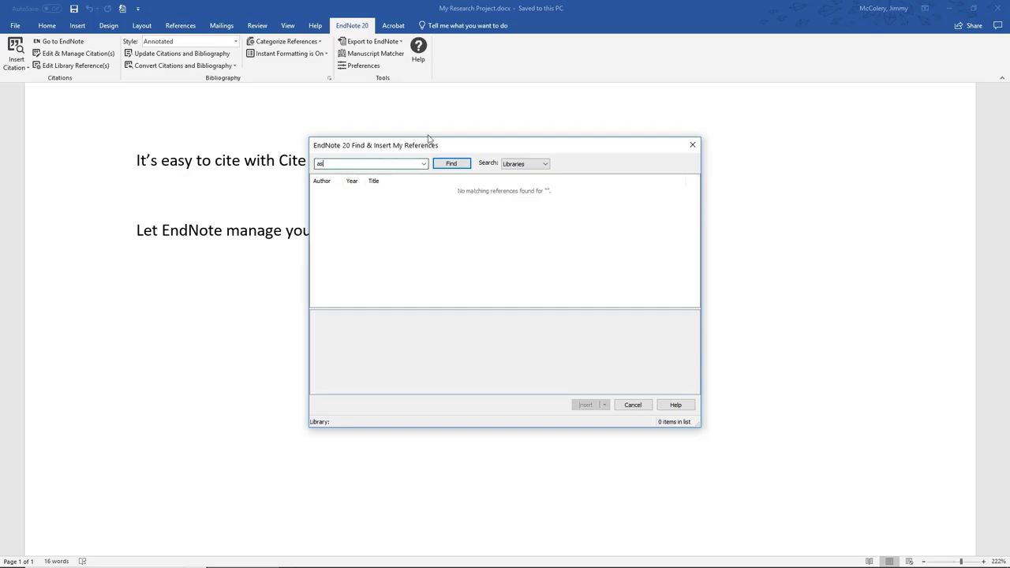
type("thma 2020")
left_click(446, 166)
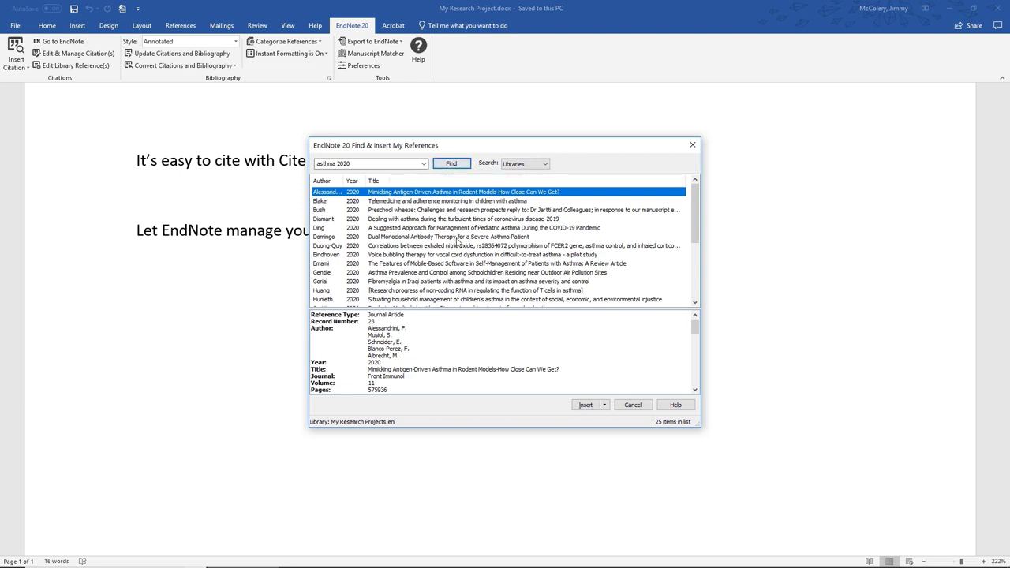
left_click(458, 236)
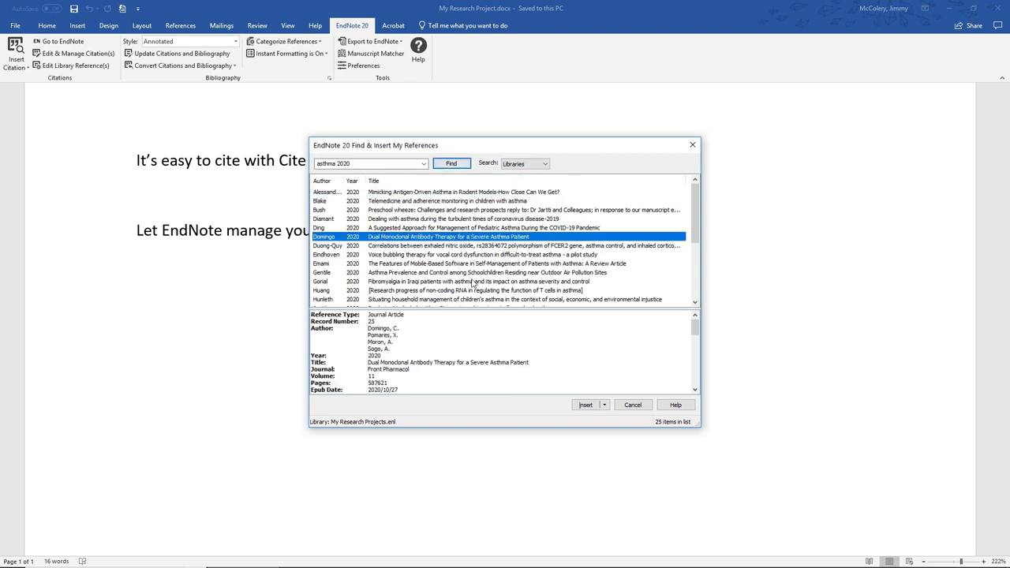
left_click(582, 404)
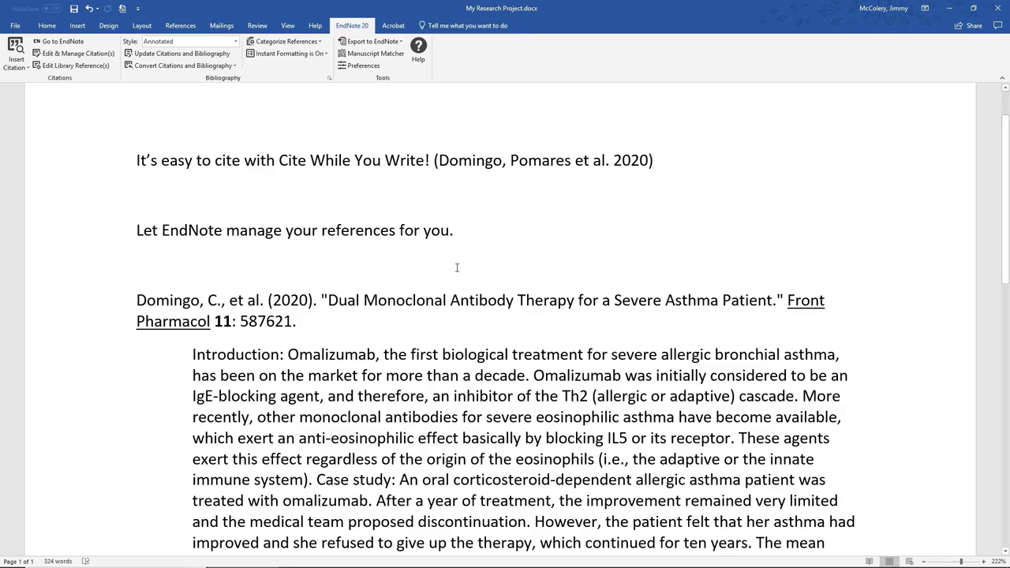
Step: Configure the document's bibliography to use the APA 7th output style
left_click(331, 80)
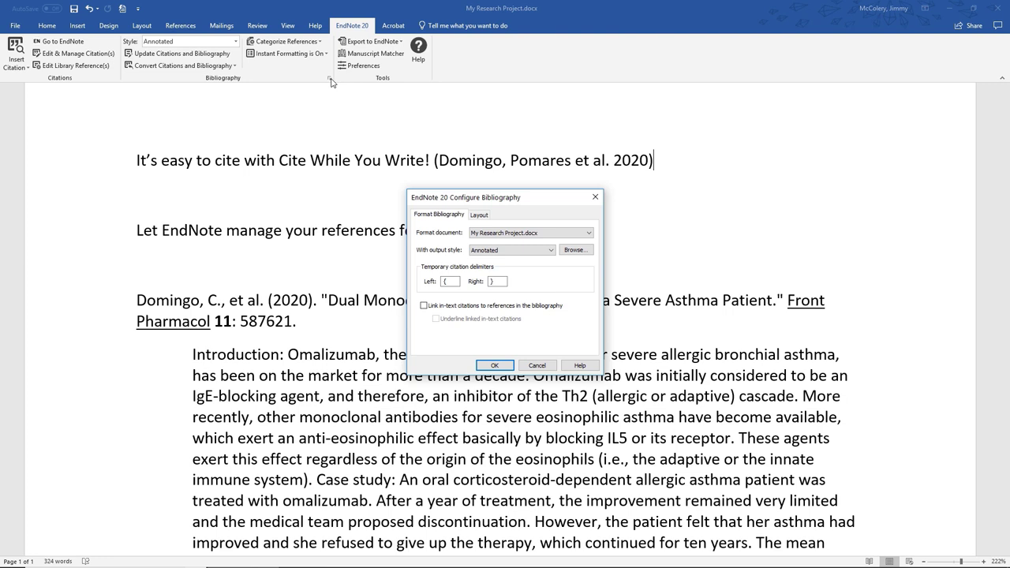
left_click(552, 250)
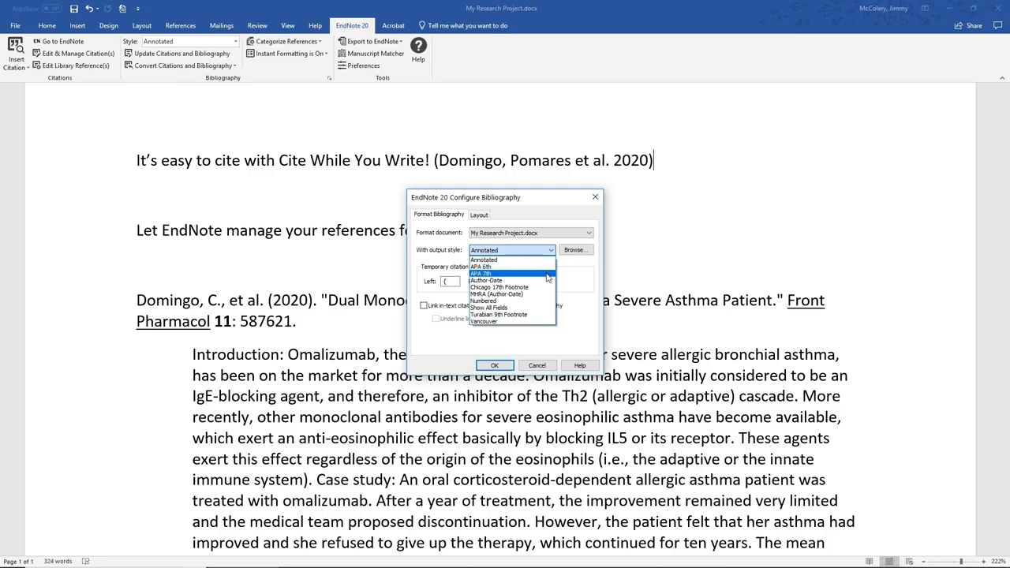
left_click(547, 274)
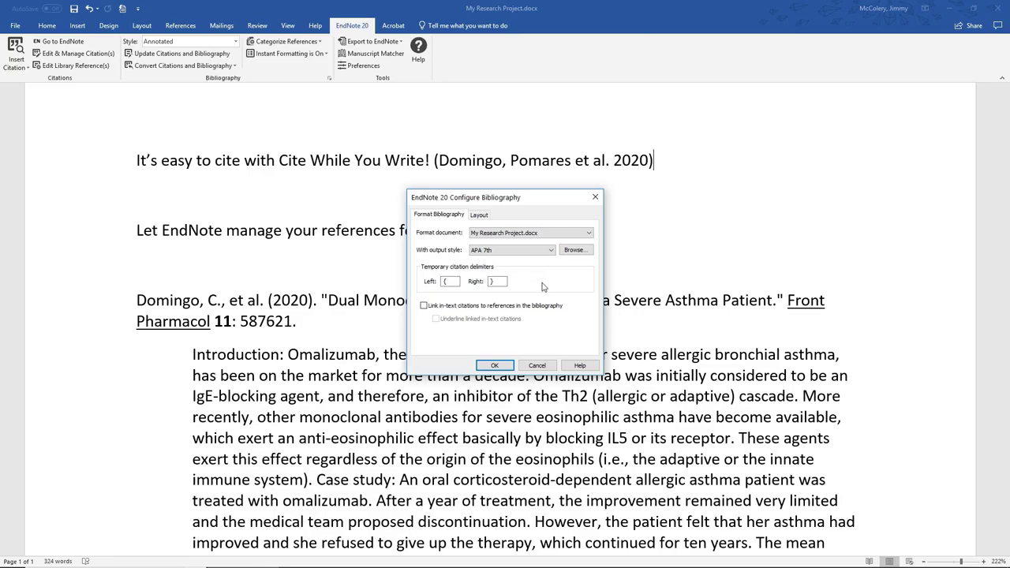
left_click(505, 368)
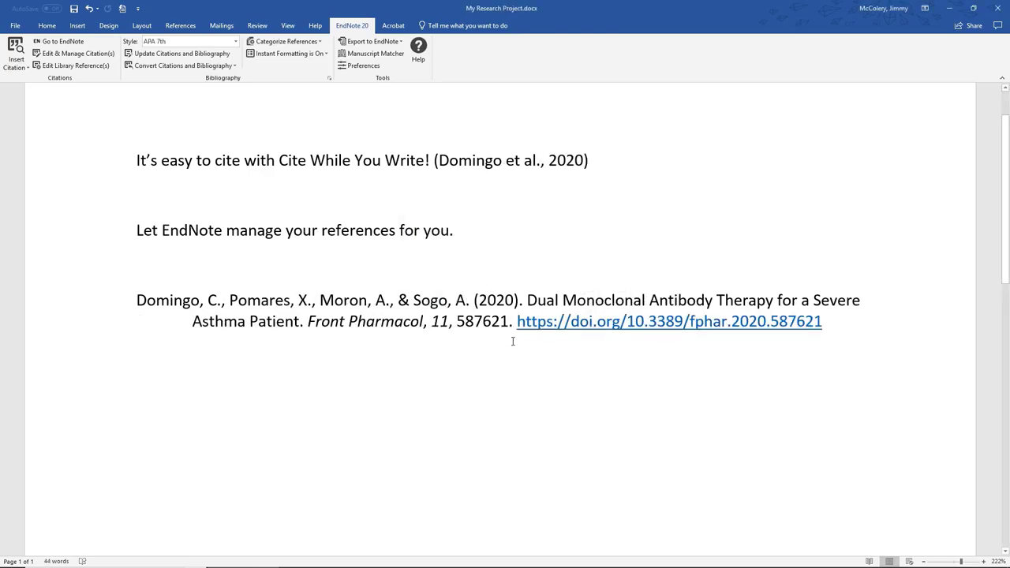
Step: Edit the in-text citation after the first sentence to include page 25, and deselect it
left_click_drag(596, 162, 429, 166)
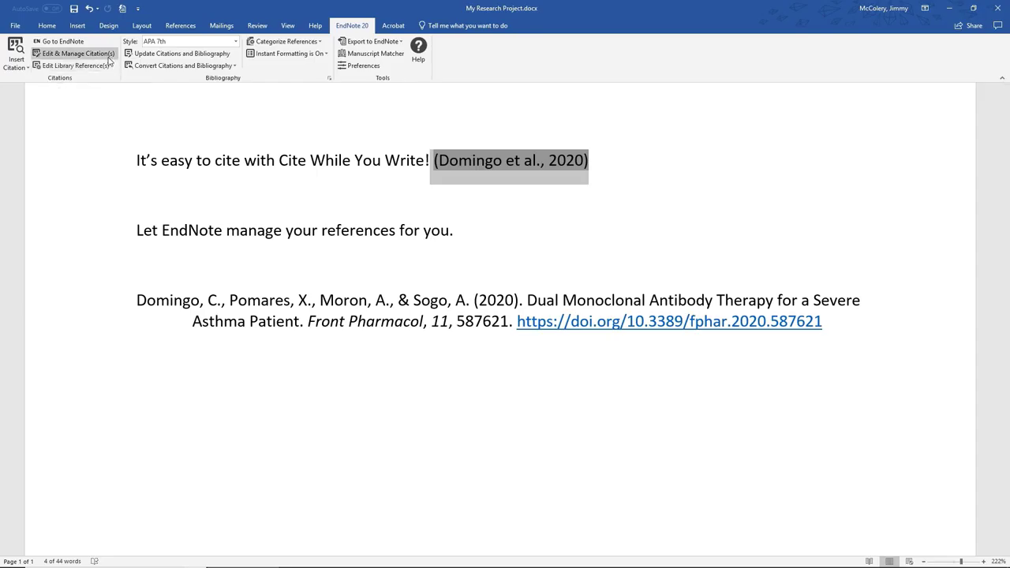
left_click(108, 55)
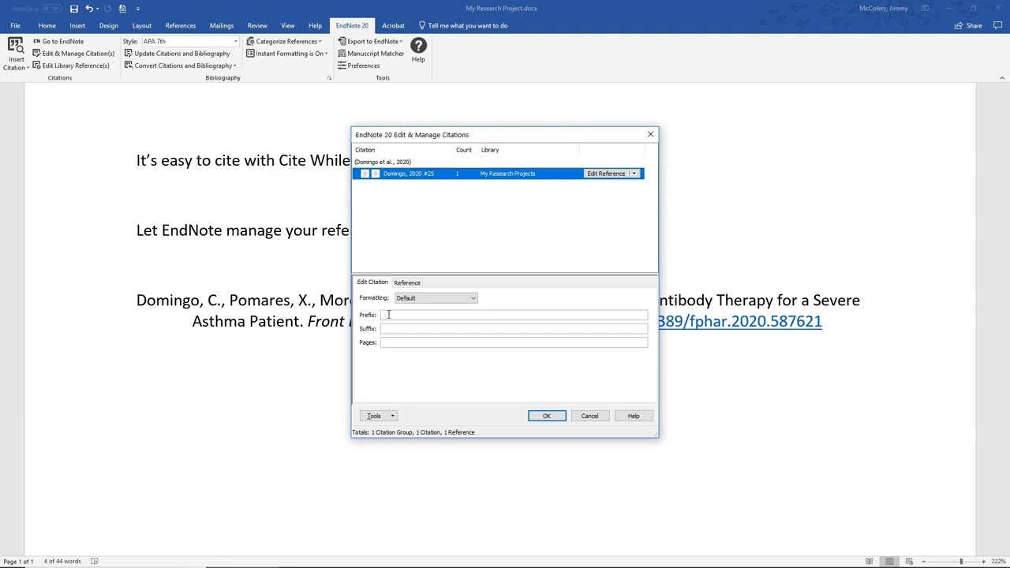
left_click(426, 342)
type("2")
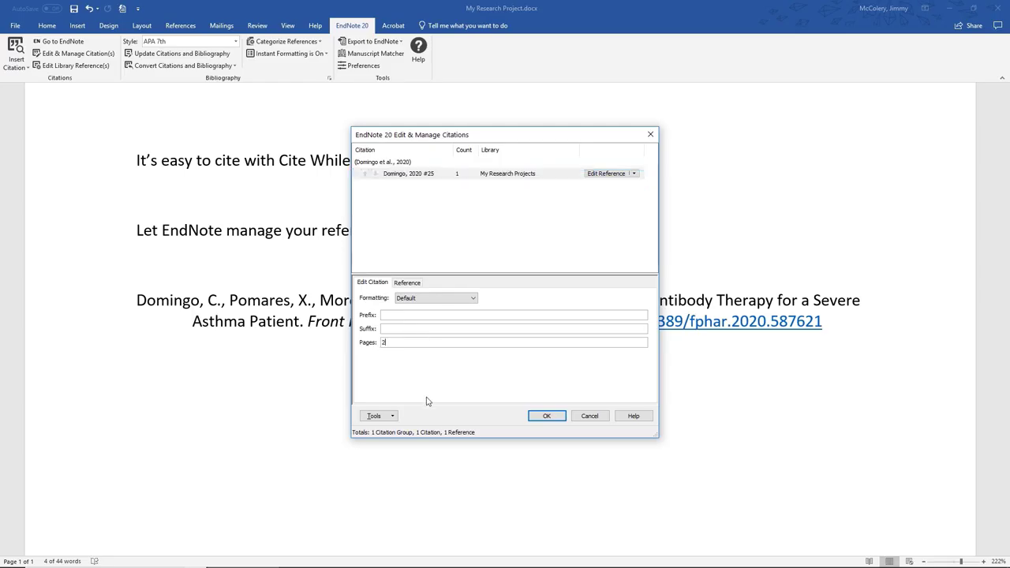
type("5")
left_click(545, 416)
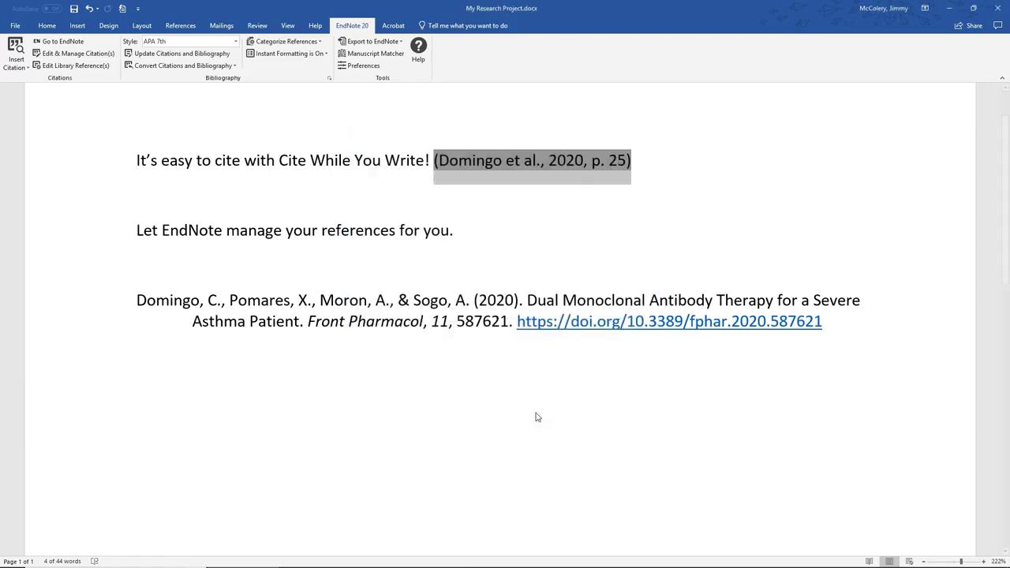
left_click(535, 415)
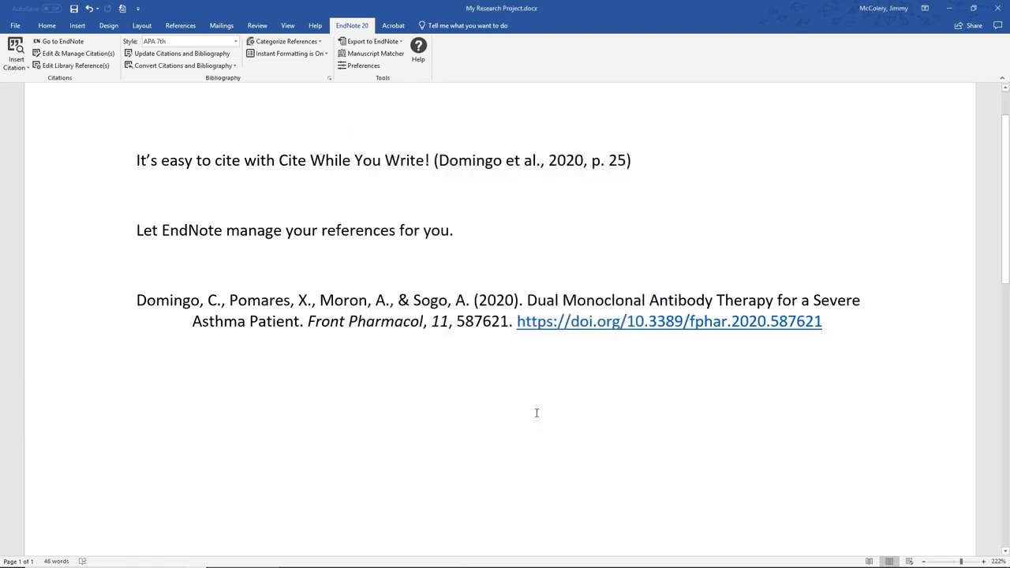